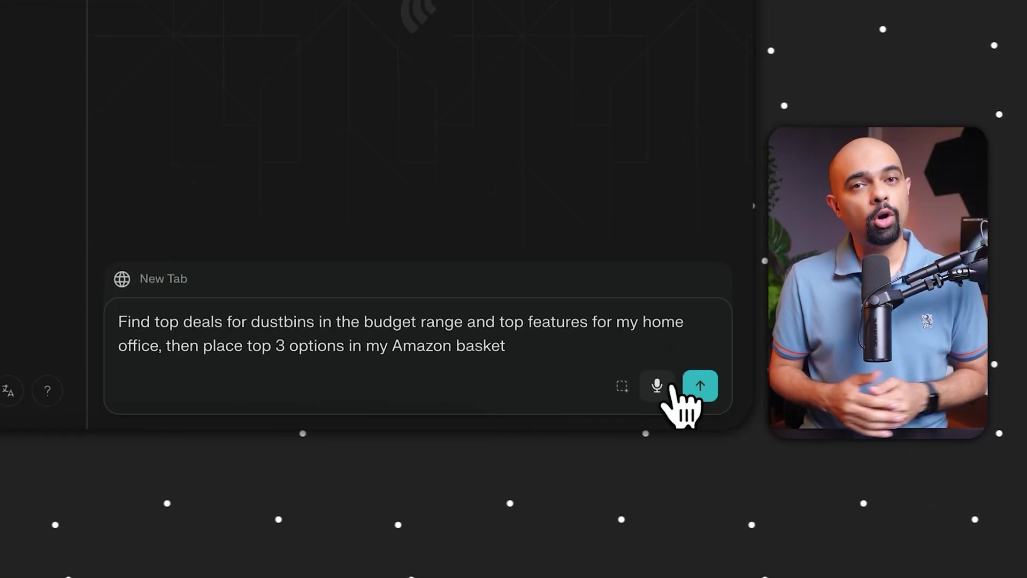
Send the dustbin shopping request and view the Amazon basket holding the three bins totalling £158.68.
{"action": "left_click", "coordinate": [700, 386]}
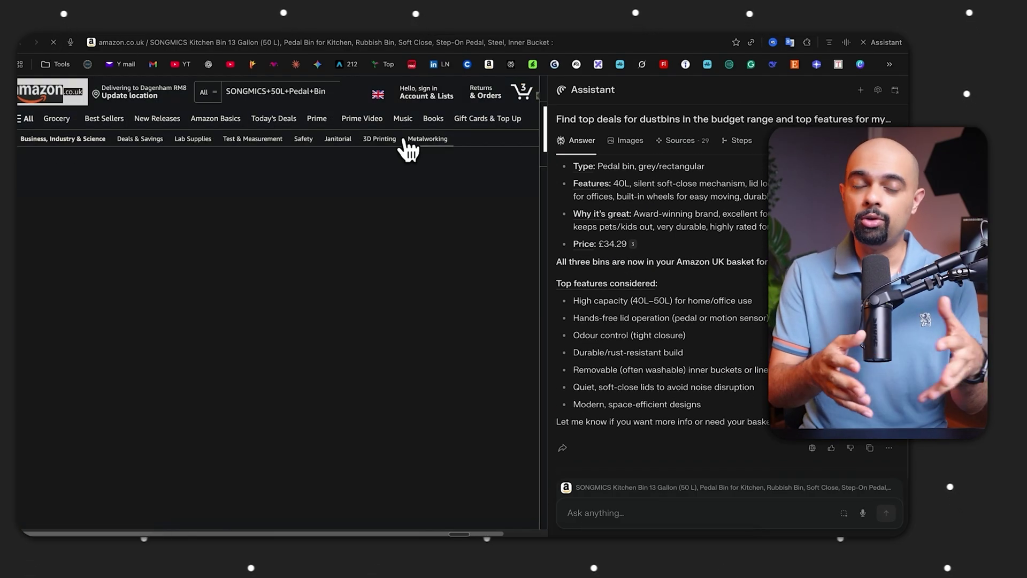
{"action": "left_click", "coordinate": [522, 90]}
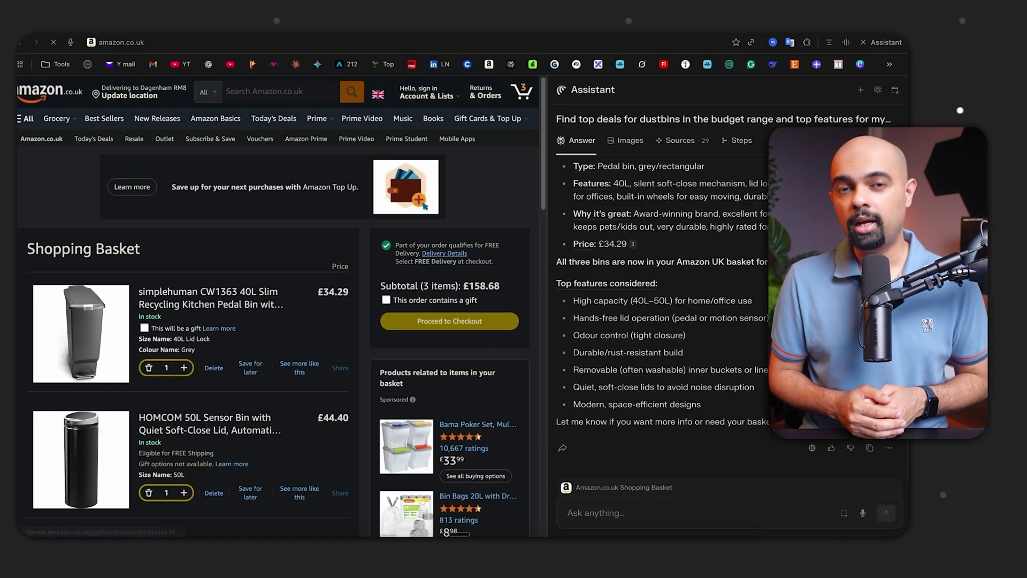
{"action": "scroll", "coordinate": [330, 379], "scroll_direction": "down", "scroll_amount": 2}
{"action": "scroll", "coordinate": [351, 361], "scroll_direction": "down", "scroll_amount": 2}
{"action": "scroll", "coordinate": [351, 361], "scroll_direction": "down", "scroll_amount": 1}
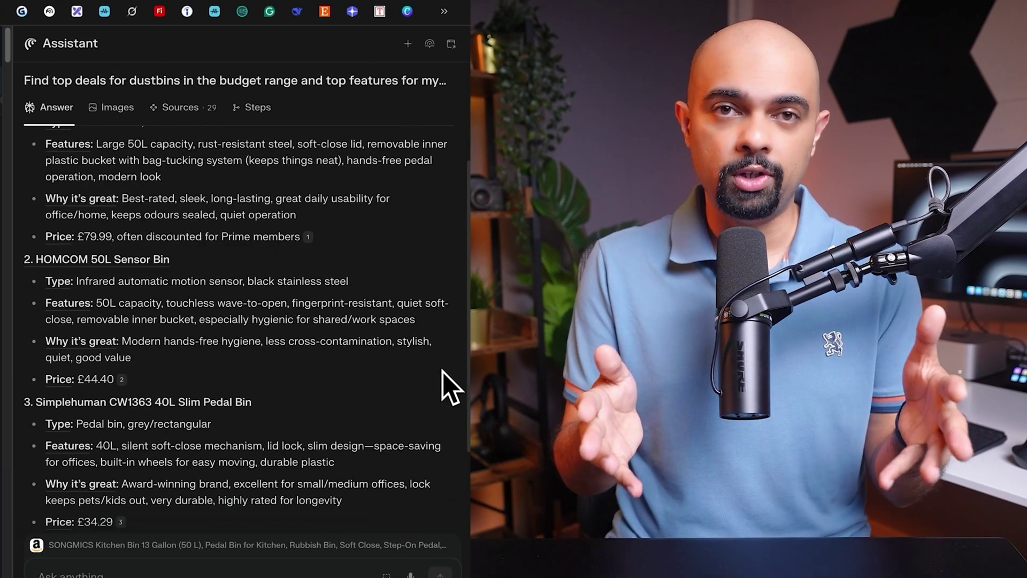
{"action": "scroll", "coordinate": [450, 386], "scroll_direction": "down", "scroll_amount": 3}
{"action": "scroll", "coordinate": [449, 385], "scroll_direction": "down", "scroll_amount": 3}
{"action": "scroll", "coordinate": [450, 385], "scroll_direction": "down", "scroll_amount": 3}
{"action": "scroll", "coordinate": [449, 385], "scroll_direction": "down", "scroll_amount": 3}
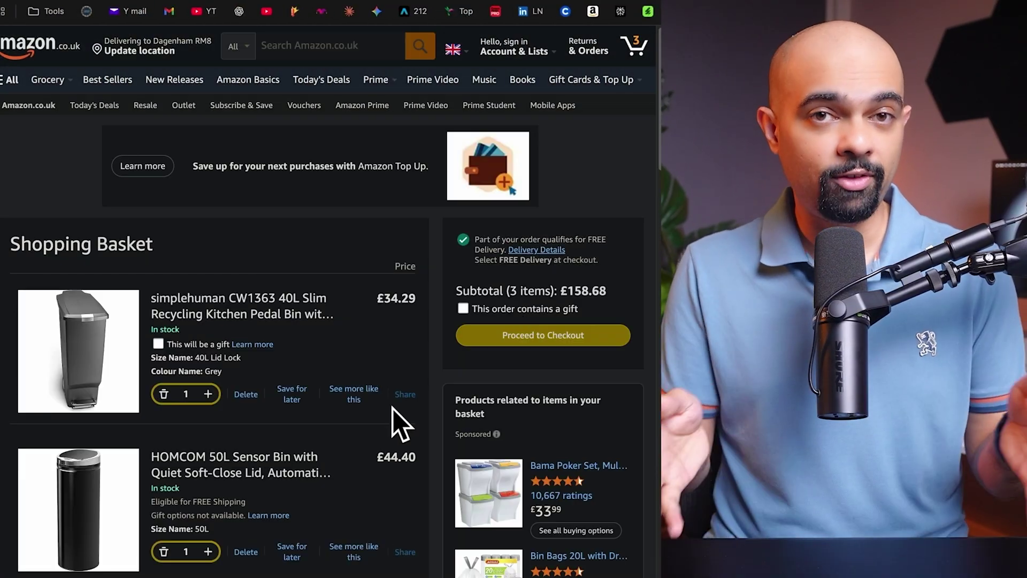
{"action": "scroll", "coordinate": [400, 422], "scroll_direction": "down", "scroll_amount": 3}
{"action": "scroll", "coordinate": [401, 423], "scroll_direction": "down", "scroll_amount": 2}
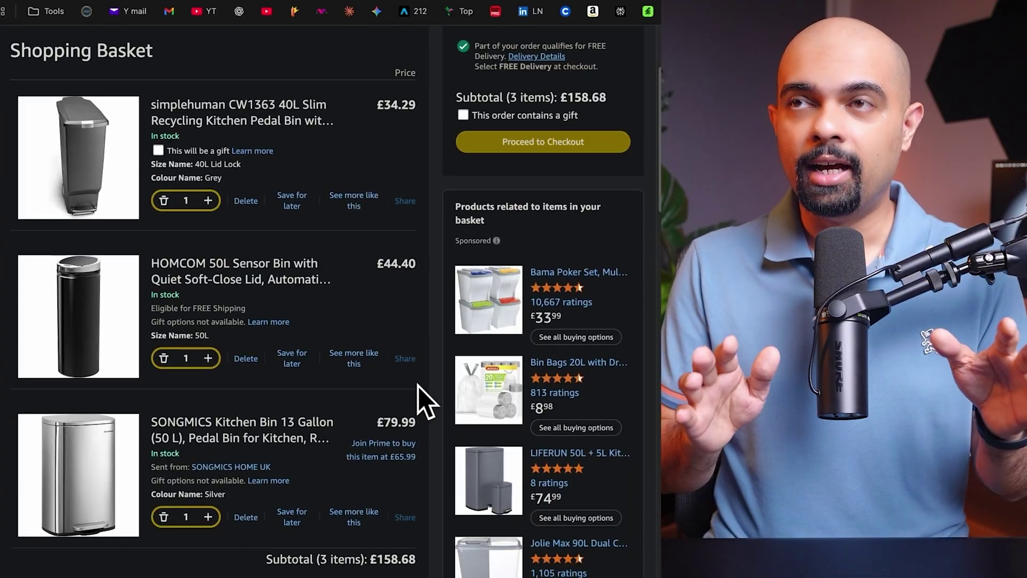
{"action": "scroll", "coordinate": [418, 410], "scroll_direction": "down", "scroll_amount": 1}
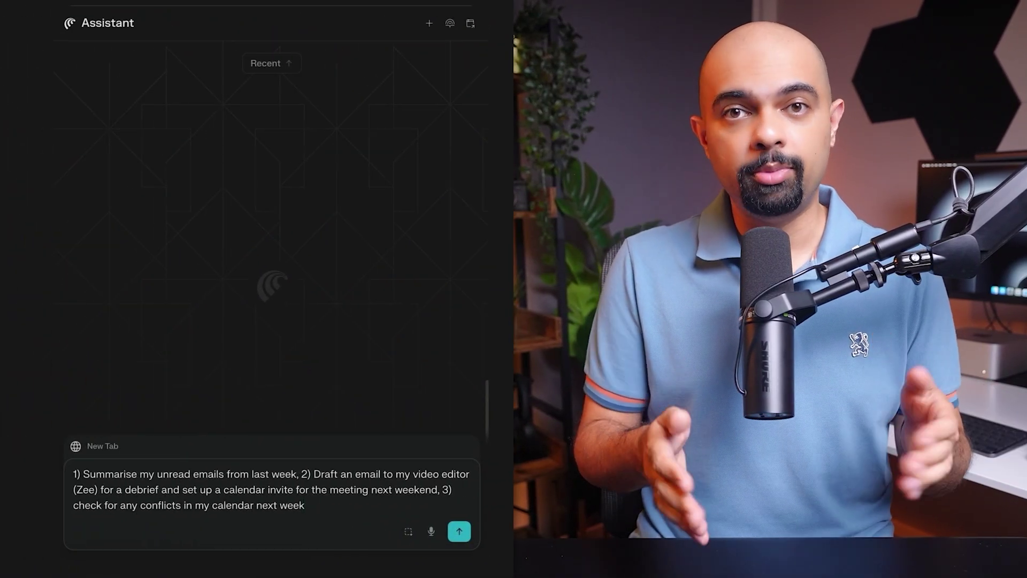
Submit the unread-email summary and invite request, then send the drafted debrief email to the video editor.
{"action": "key", "text": "Return"}
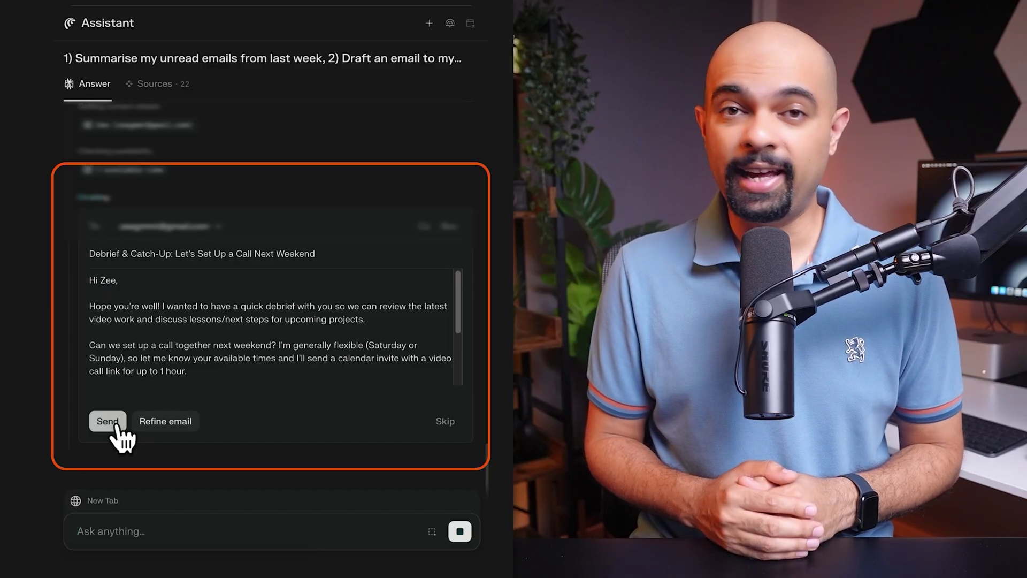
{"action": "scroll", "coordinate": [289, 336], "scroll_direction": "down", "scroll_amount": 3}
{"action": "left_click", "coordinate": [107, 423]}
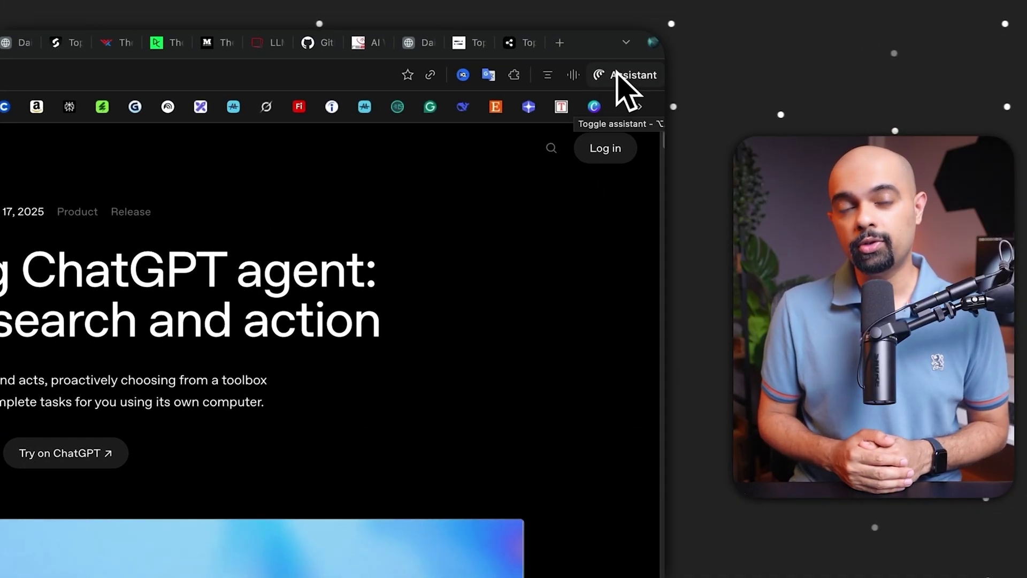
Ask the assistant for one brief on the state of AI agents synthesised from all open tabs.
{"action": "left_click", "coordinate": [966, 35]}
{"action": "left_click", "coordinate": [334, 544]}
{"action": "type", "text": "Synthesise all of my open tabs into a single brief on the current state of AI agents."}
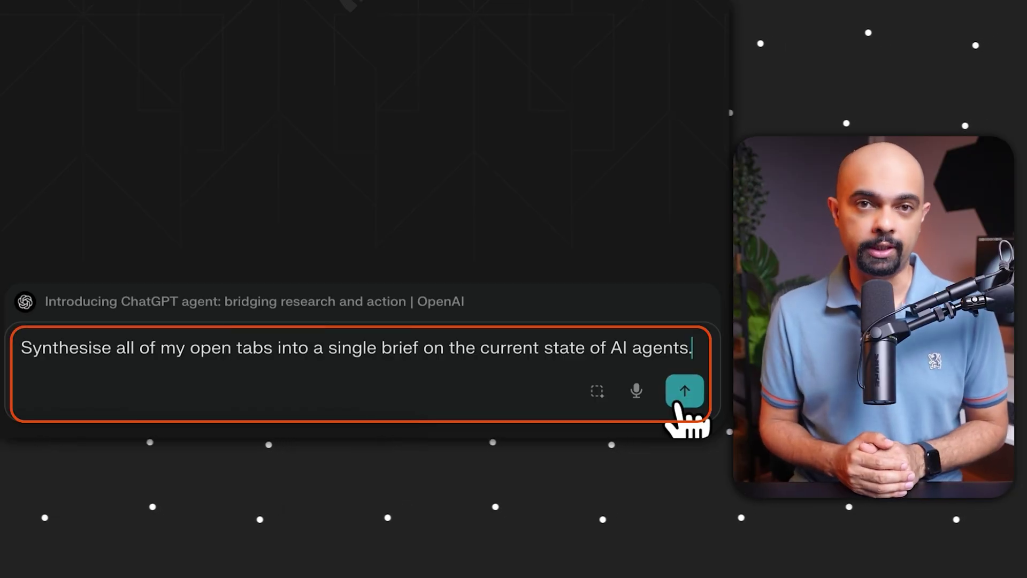
{"action": "left_click", "coordinate": [684, 391]}
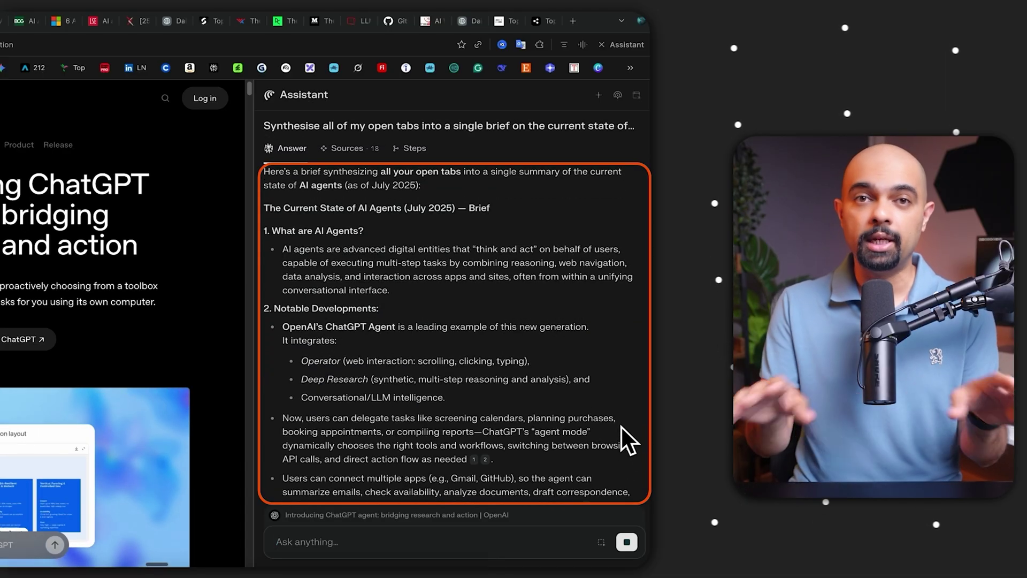
{"action": "scroll", "coordinate": [622, 427], "scroll_direction": "down", "scroll_amount": 4}
{"action": "scroll", "coordinate": [620, 425], "scroll_direction": "down", "scroll_amount": 2}
{"action": "scroll", "coordinate": [620, 426], "scroll_direction": "down", "scroll_amount": 2}
{"action": "scroll", "coordinate": [620, 426], "scroll_direction": "down", "scroll_amount": 2}
{"action": "scroll", "coordinate": [620, 426], "scroll_direction": "down", "scroll_amount": 2}
{"action": "scroll", "coordinate": [620, 425], "scroll_direction": "down", "scroll_amount": 2}
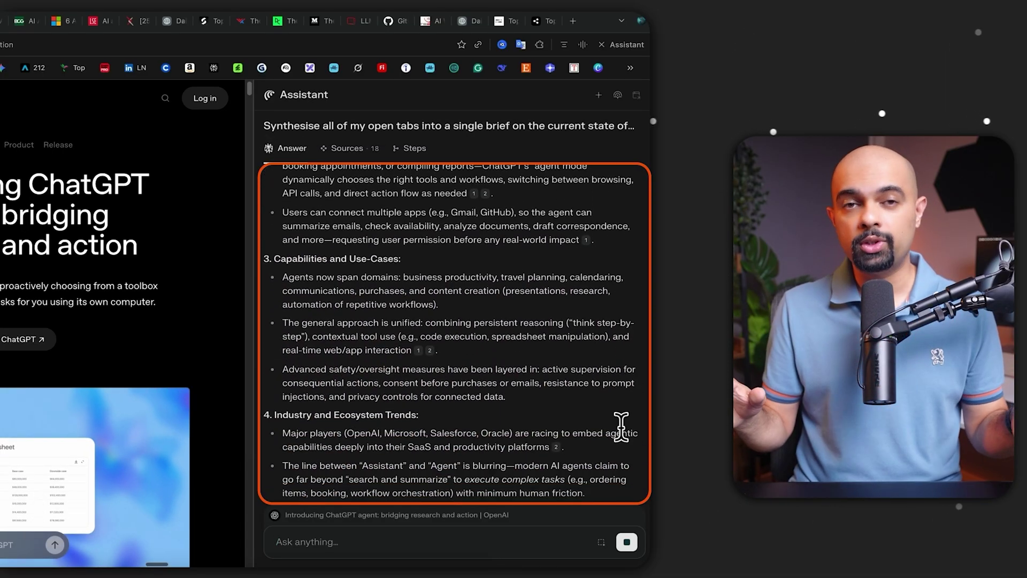
{"action": "scroll", "coordinate": [620, 425], "scroll_direction": "down", "scroll_amount": 2}
{"action": "scroll", "coordinate": [620, 425], "scroll_direction": "down", "scroll_amount": 2}
{"action": "scroll", "coordinate": [620, 425], "scroll_direction": "down", "scroll_amount": 2}
{"action": "scroll", "coordinate": [620, 425], "scroll_direction": "down", "scroll_amount": 2}
{"action": "scroll", "coordinate": [620, 426], "scroll_direction": "down", "scroll_amount": 2}
{"action": "scroll", "coordinate": [620, 425], "scroll_direction": "down", "scroll_amount": 2}
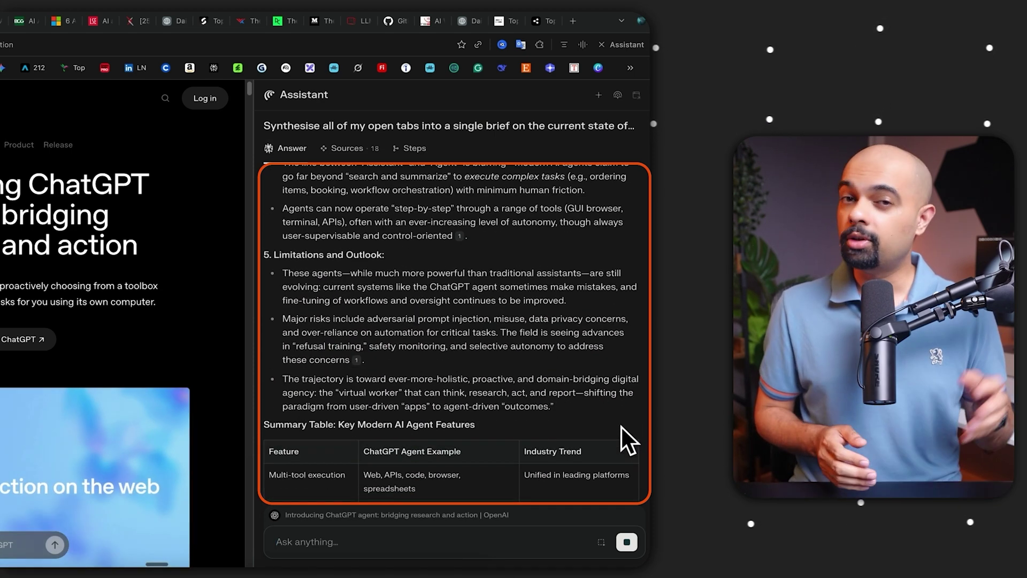
{"action": "scroll", "coordinate": [620, 425], "scroll_direction": "down", "scroll_amount": 2}
{"action": "scroll", "coordinate": [621, 426], "scroll_direction": "down", "scroll_amount": 2}
{"action": "scroll", "coordinate": [620, 425], "scroll_direction": "down", "scroll_amount": 2}
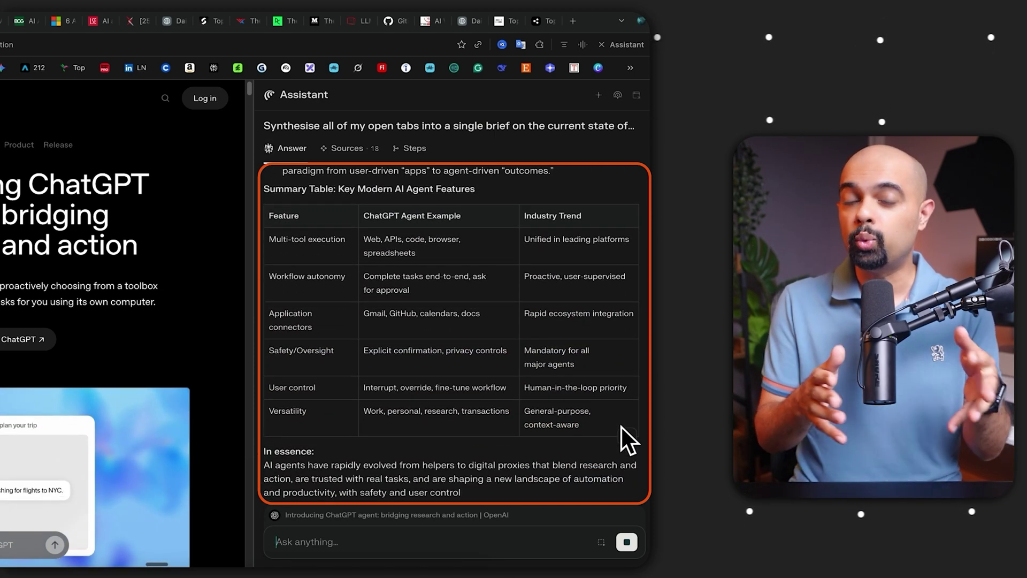
{"action": "scroll", "coordinate": [620, 426], "scroll_direction": "down", "scroll_amount": 2}
{"action": "scroll", "coordinate": [621, 425], "scroll_direction": "down", "scroll_amount": 2}
{"action": "scroll", "coordinate": [621, 426], "scroll_direction": "down", "scroll_amount": 1}
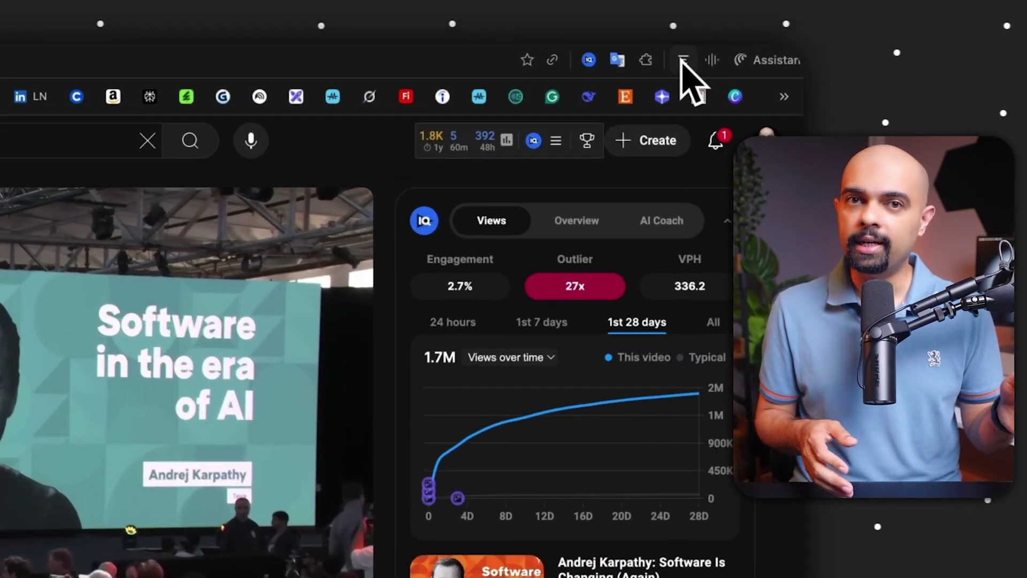
Summarise Karpathy's 'Software Is Changing (Again)' talk and ask for its practical vibe-coding takeaways.
{"action": "left_click", "coordinate": [962, 12]}
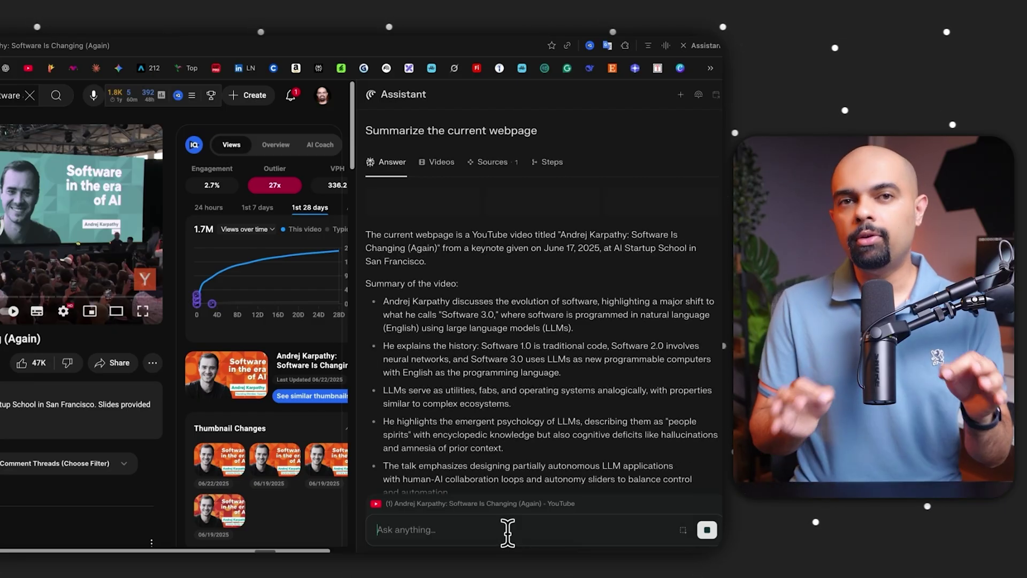
{"action": "scroll", "coordinate": [532, 471], "scroll_direction": "down", "scroll_amount": 3}
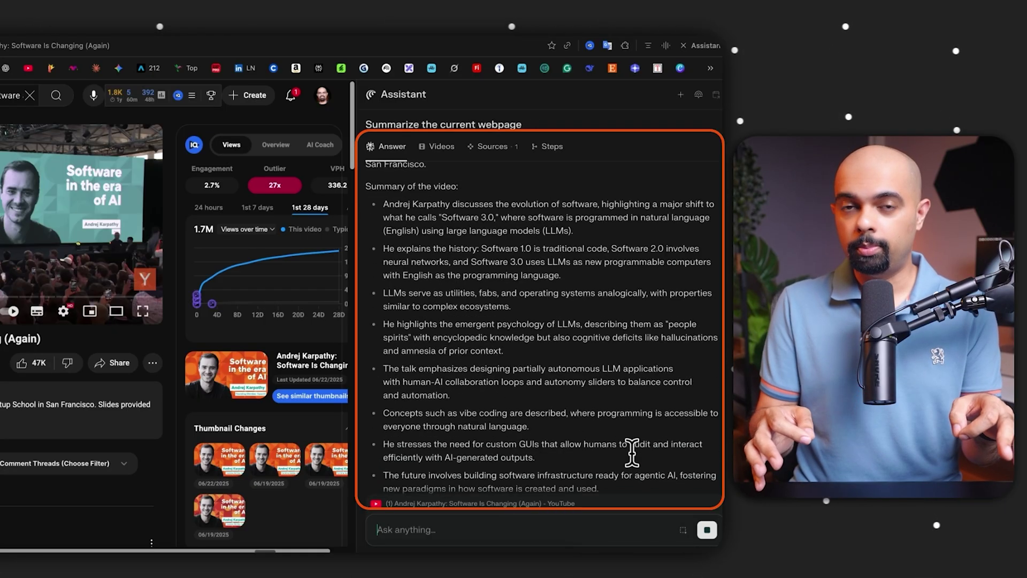
{"action": "scroll", "coordinate": [561, 457], "scroll_direction": "down", "scroll_amount": 3}
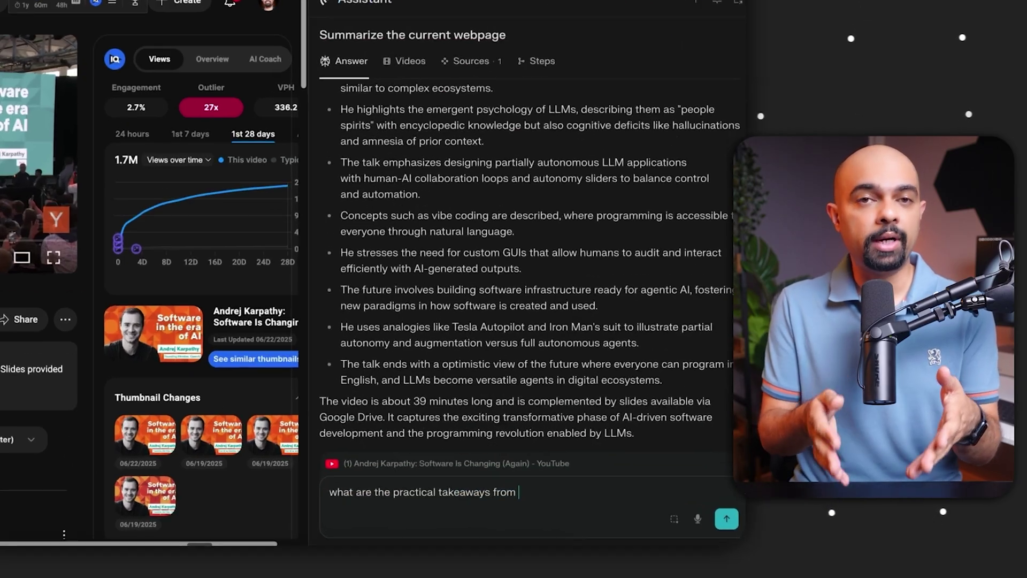
{"action": "type", "text": "his talk about vibe"}
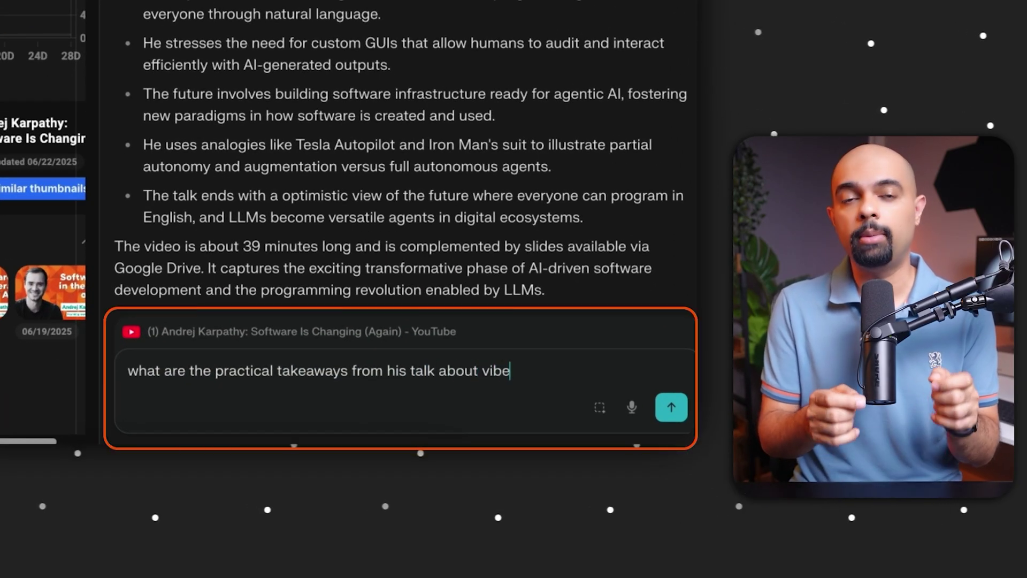
{"action": "type", "text": "ng?"}
{"action": "key", "text": "Return"}
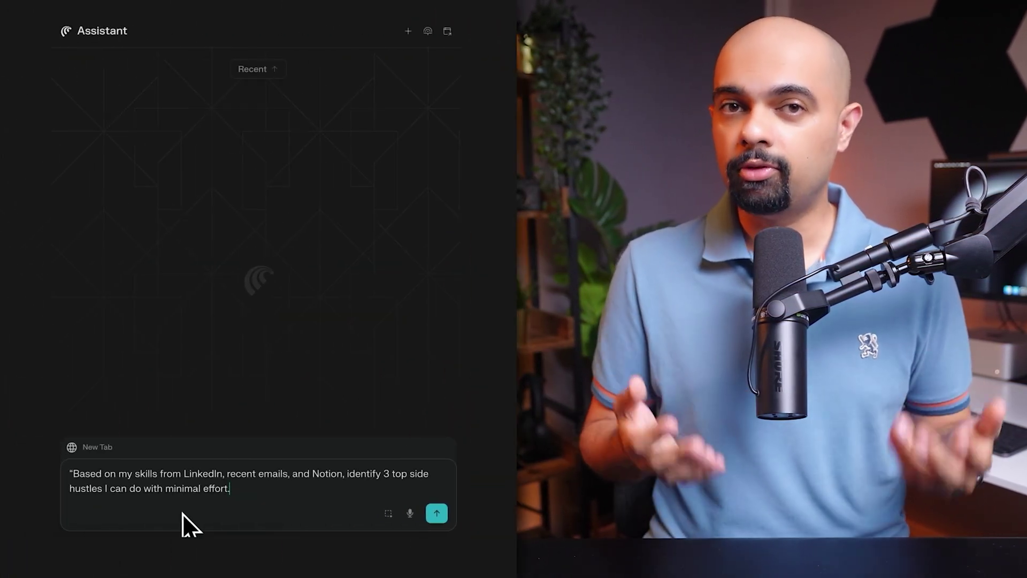
Request three low-effort side hustles drawn from LinkedIn skills, recent emails and Notion pages.
{"action": "key", "text": "Return"}
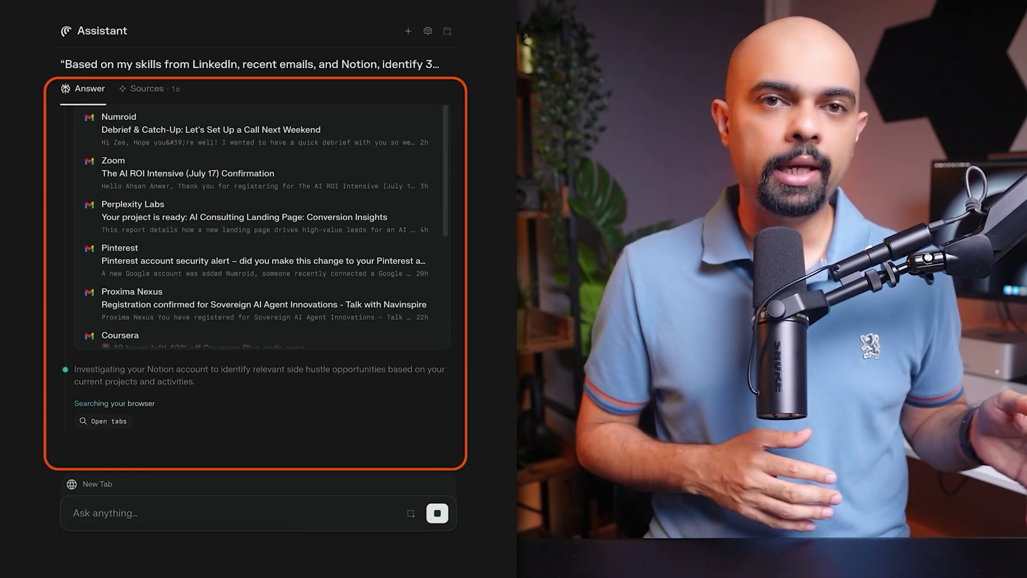
{"action": "scroll", "coordinate": [233, 317], "scroll_direction": "down", "scroll_amount": 5}
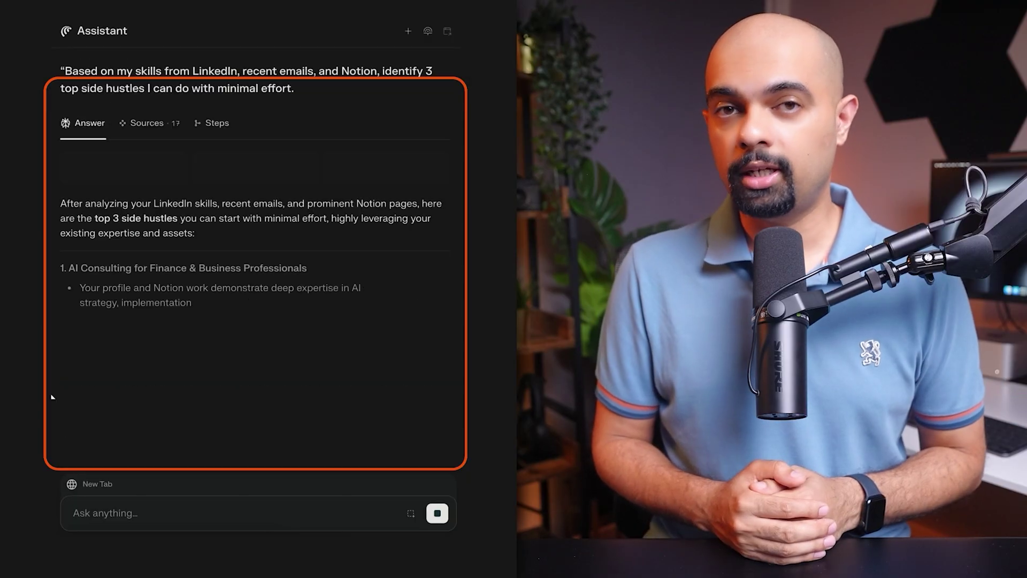
{"action": "scroll", "coordinate": [406, 297], "scroll_direction": "up", "scroll_amount": 2}
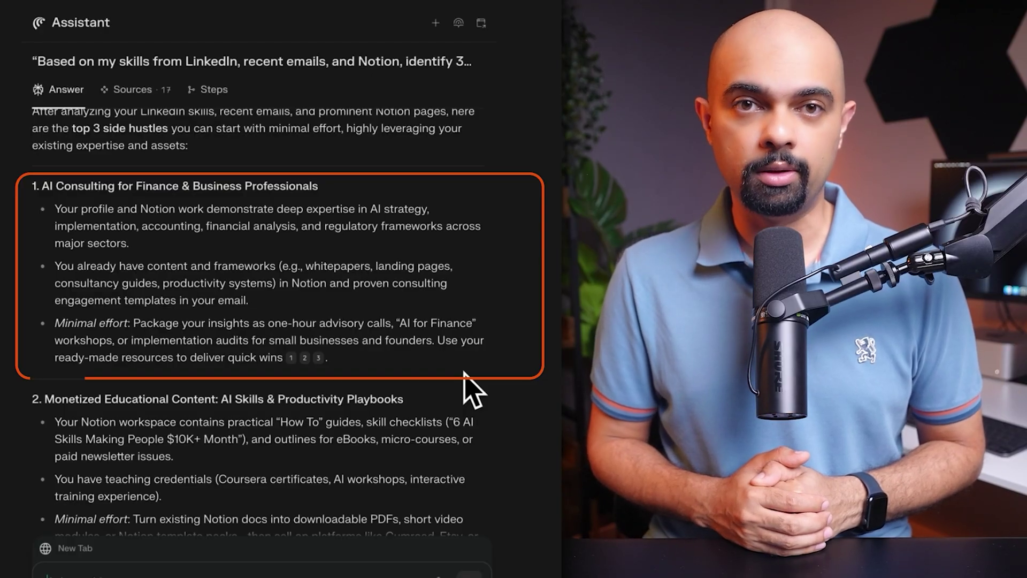
{"action": "scroll", "coordinate": [432, 333], "scroll_direction": "down", "scroll_amount": 3}
{"action": "scroll", "coordinate": [433, 332], "scroll_direction": "down", "scroll_amount": 2}
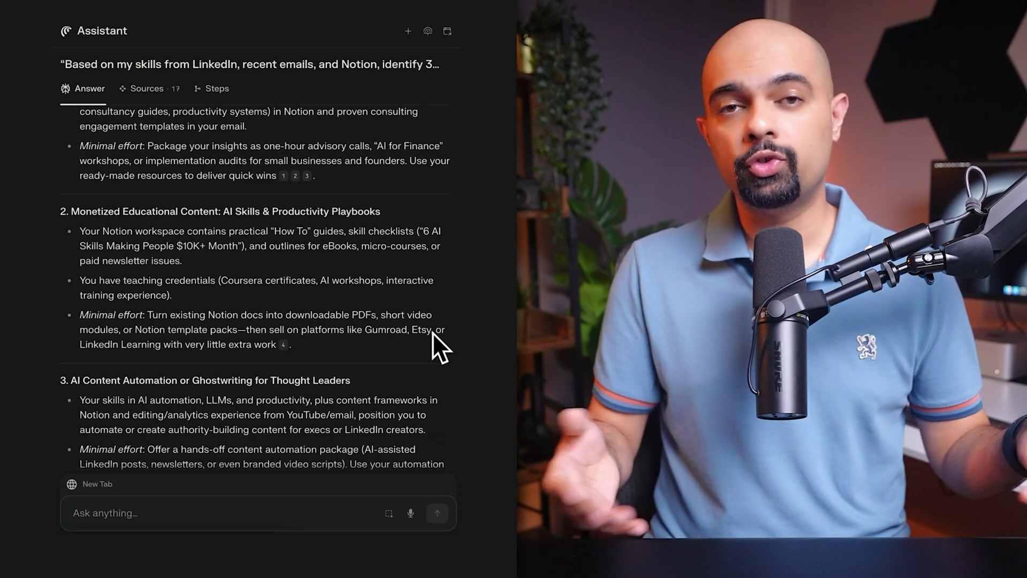
{"action": "scroll", "coordinate": [433, 332], "scroll_direction": "down", "scroll_amount": 3}
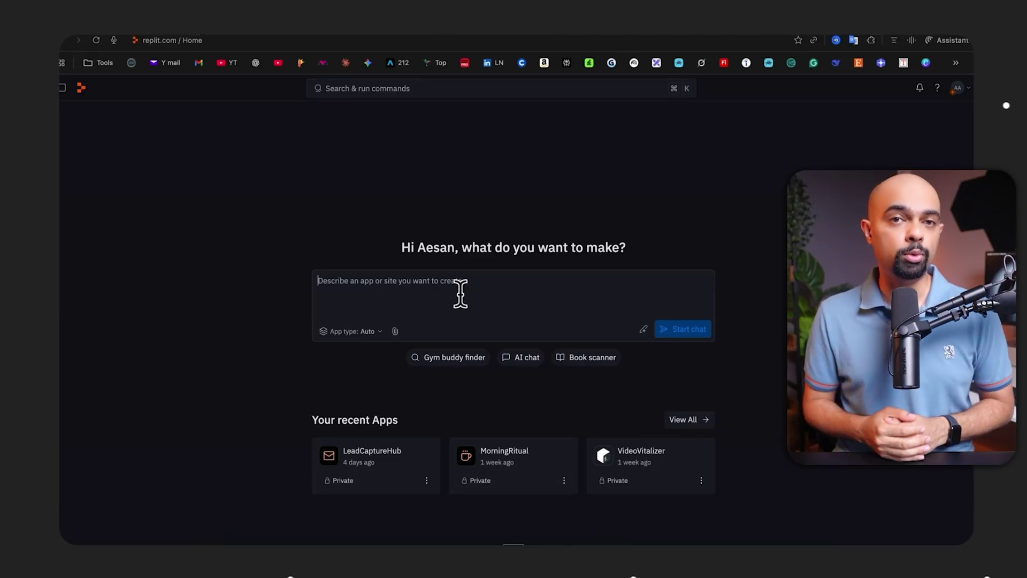
Paste the AIFinanceAdvisor landing page copy into Replit's agent so it starts building the app.
{"action": "key", "text": "super+v"}
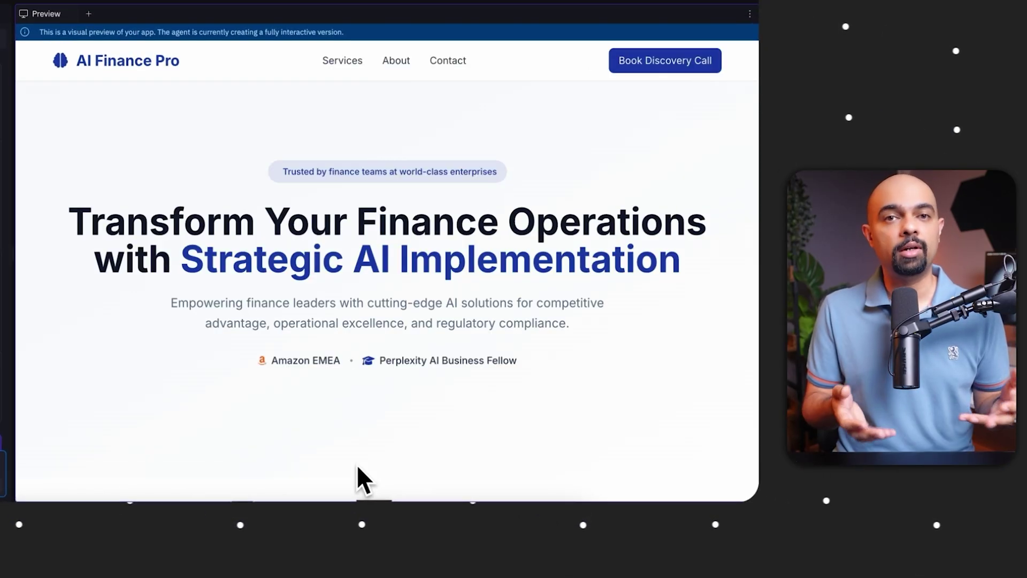
{"action": "scroll", "coordinate": [660, 433], "scroll_direction": "down", "scroll_amount": 5}
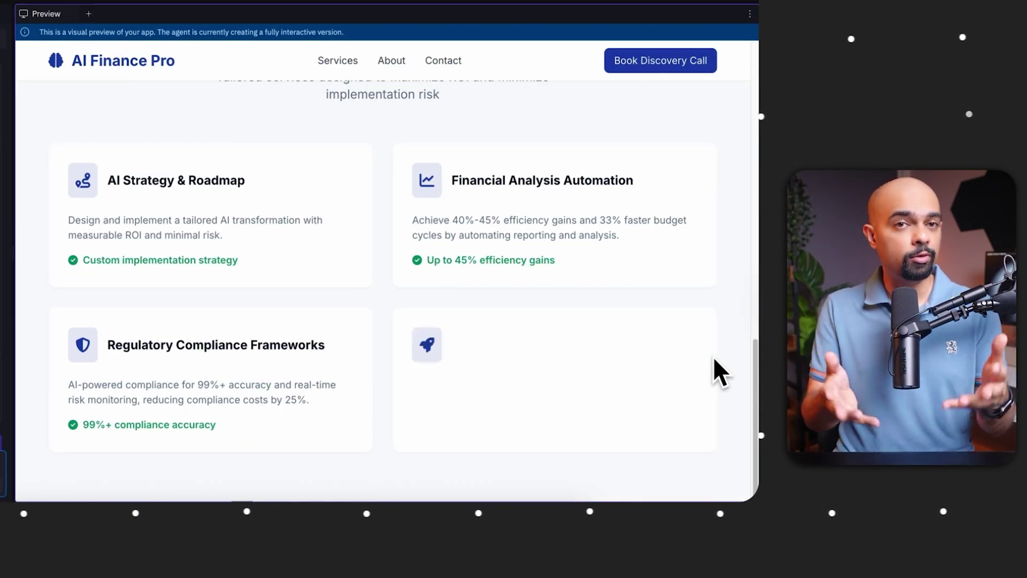
{"action": "scroll", "coordinate": [713, 356], "scroll_direction": "up", "scroll_amount": 5}
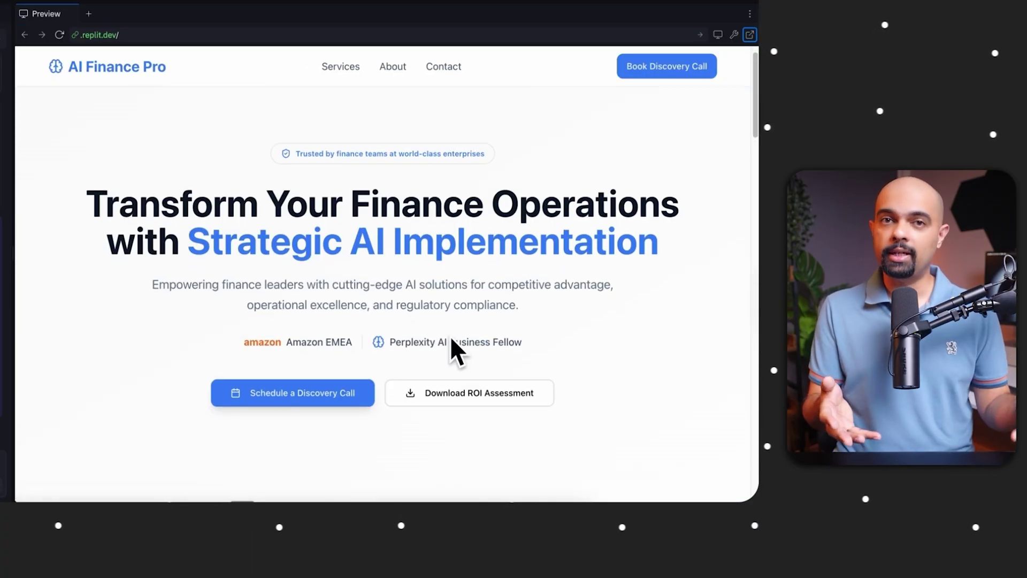
Check the About and Contact sections of the generated AI Finance Pro landing page.
{"action": "left_click", "coordinate": [391, 67]}
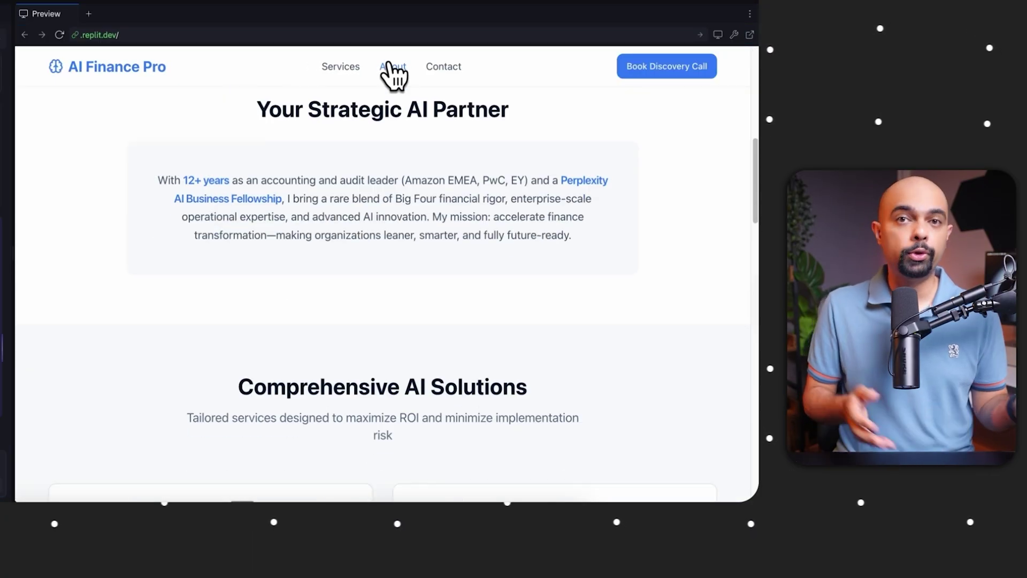
{"action": "left_click", "coordinate": [440, 69]}
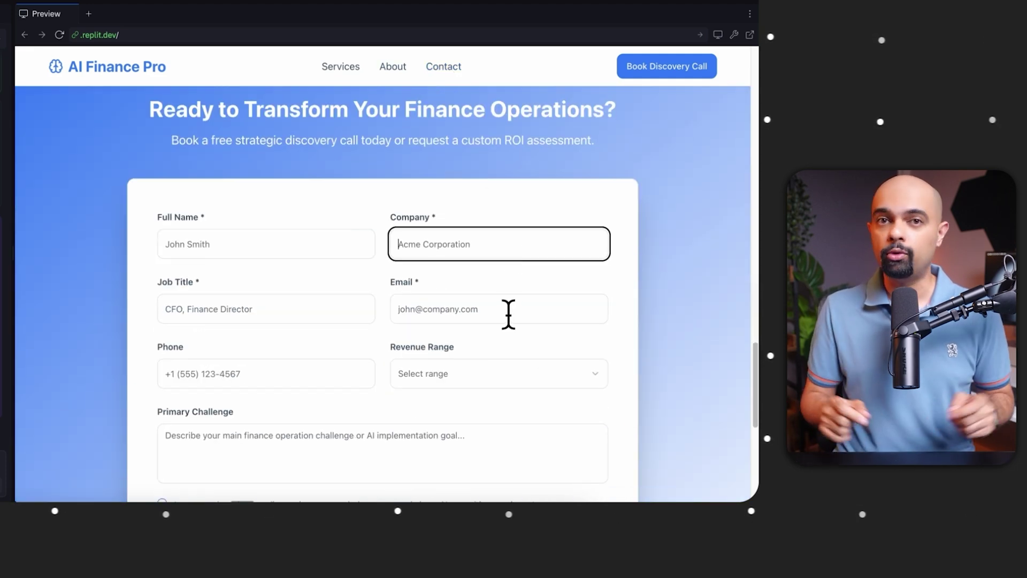
{"action": "scroll", "coordinate": [546, 317], "scroll_direction": "down", "scroll_amount": 3}
{"action": "scroll", "coordinate": [501, 356], "scroll_direction": "up", "scroll_amount": 5}
{"action": "scroll", "coordinate": [329, 393], "scroll_direction": "up", "scroll_amount": 4}
{"action": "scroll", "coordinate": [335, 396], "scroll_direction": "up", "scroll_amount": 4}
{"action": "scroll", "coordinate": [334, 395], "scroll_direction": "up", "scroll_amount": 4}
{"action": "scroll", "coordinate": [338, 391], "scroll_direction": "up", "scroll_amount": 4}
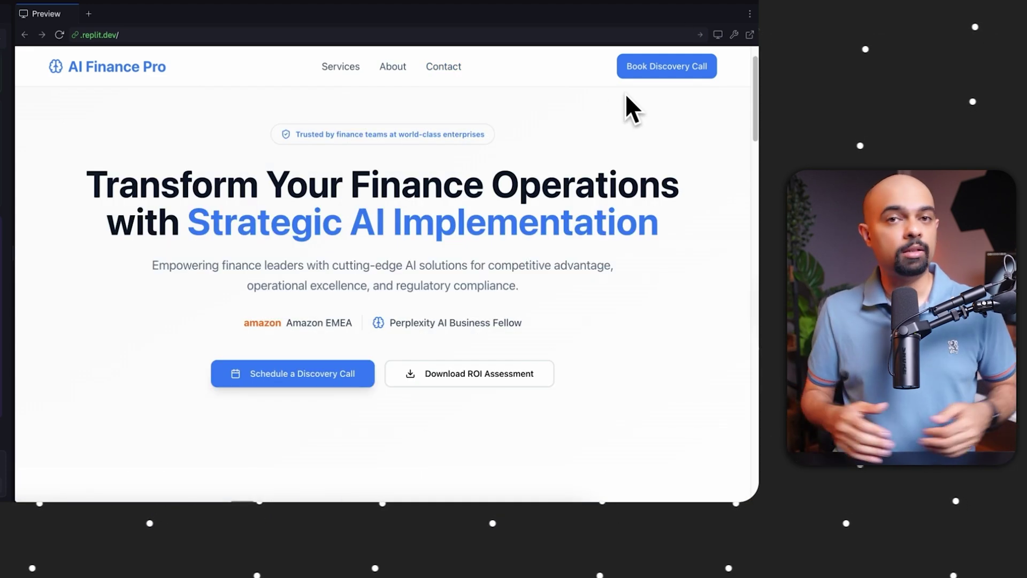
{"action": "scroll", "coordinate": [385, 321], "scroll_direction": "down", "scroll_amount": 3}
{"action": "scroll", "coordinate": [386, 321], "scroll_direction": "down", "scroll_amount": 3}
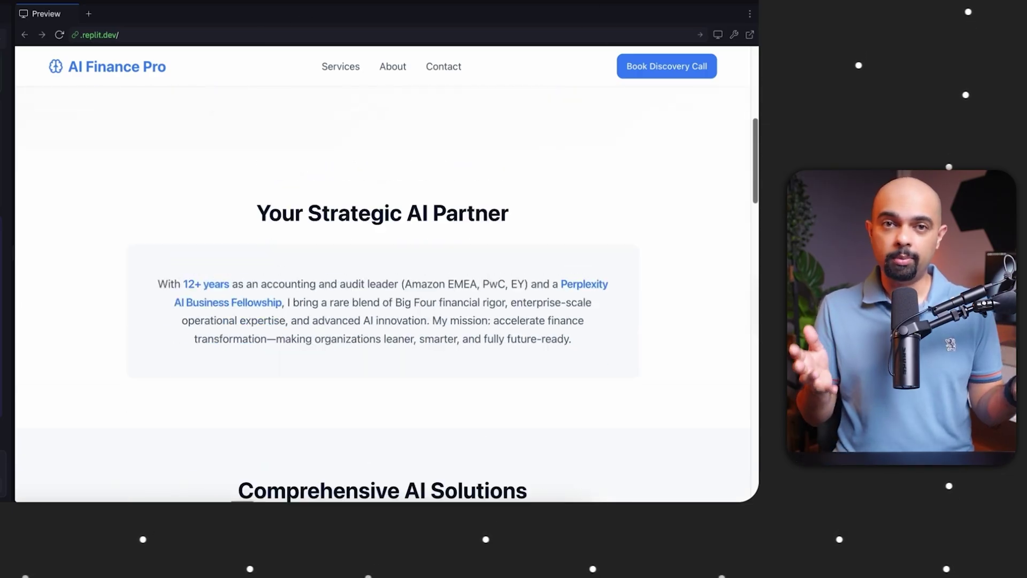
{"action": "scroll", "coordinate": [385, 321], "scroll_direction": "down", "scroll_amount": 4}
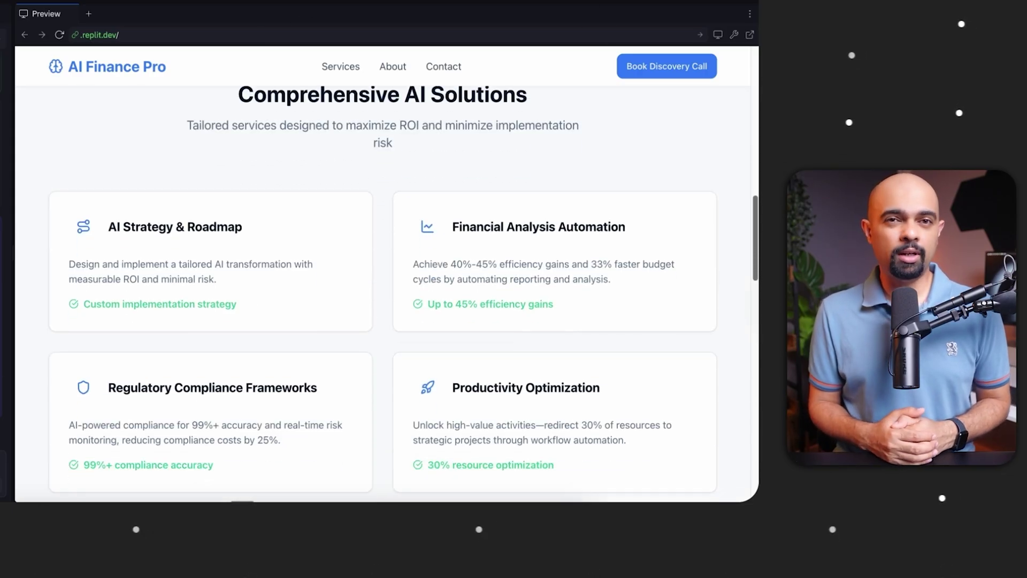
{"action": "scroll", "coordinate": [385, 321], "scroll_direction": "down", "scroll_amount": 3}
{"action": "scroll", "coordinate": [385, 322], "scroll_direction": "down", "scroll_amount": 5}
{"action": "scroll", "coordinate": [385, 322], "scroll_direction": "down", "scroll_amount": 5}
{"action": "scroll", "coordinate": [385, 321], "scroll_direction": "down", "scroll_amount": 4}
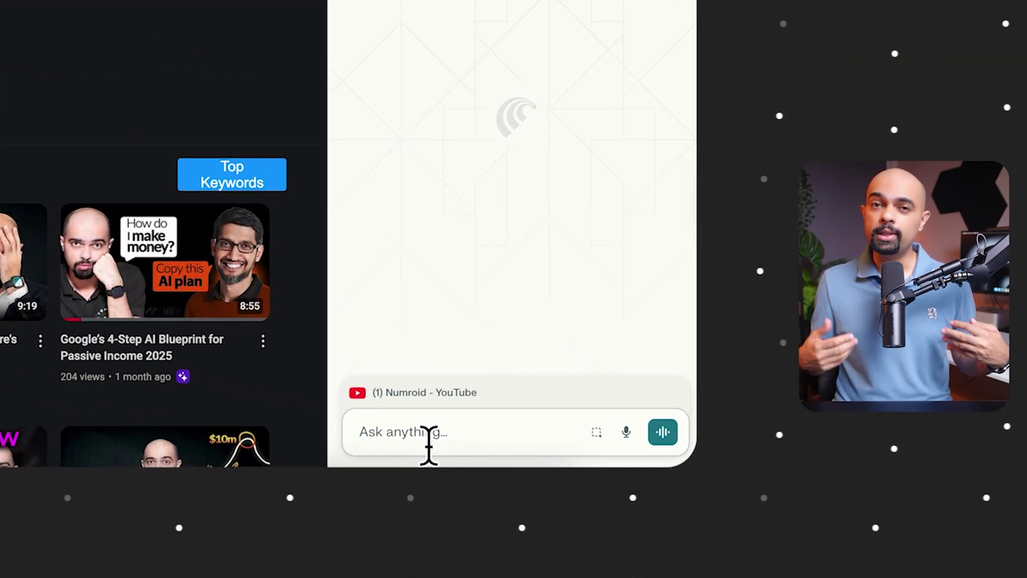
Ask the assistant to analyse the channel's videos for top traffic-driving keywords and content themes.
{"action": "type", "text": "Scroll this YouTube page reviewing video titles, thumbnails, outlier score and view count. What's the top traffic-driving keyword and themes of content which are performing well?"}
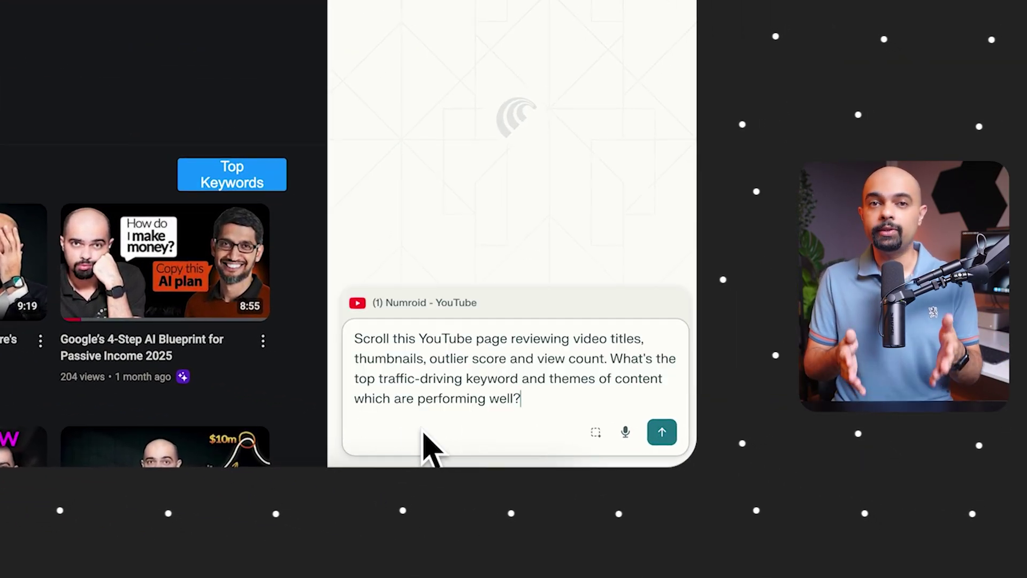
{"action": "key", "text": "Return"}
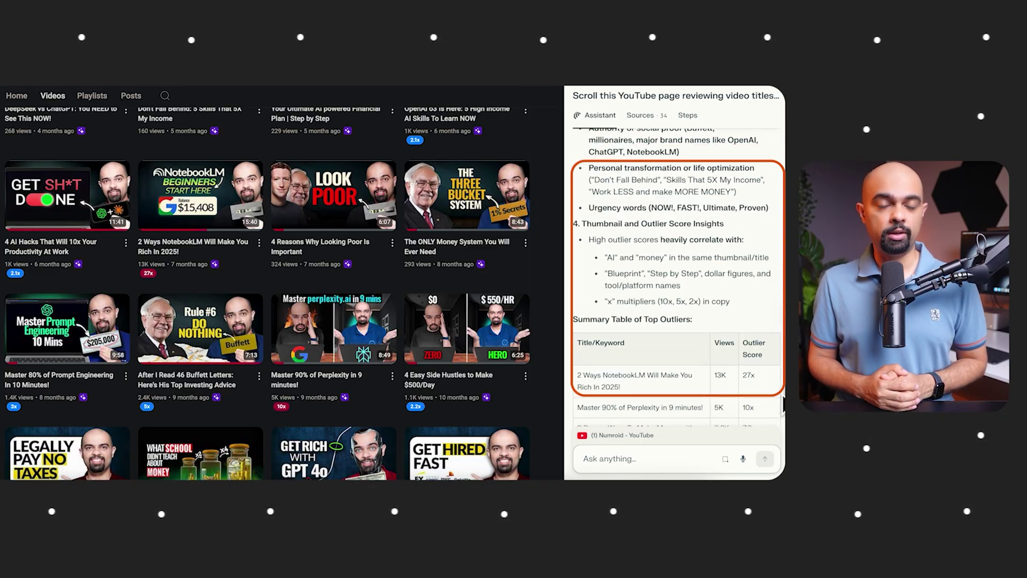
{"action": "scroll", "coordinate": [772, 408], "scroll_direction": "up", "scroll_amount": 5}
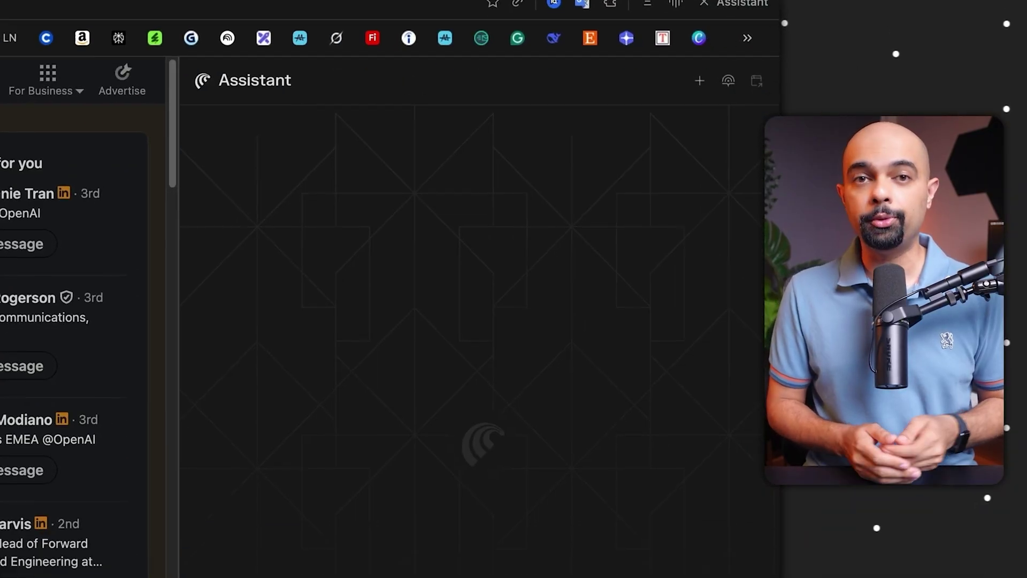
{"action": "type", "text": "Draft a 3-line connection request that highlights potential synergies between my work and theirs"}
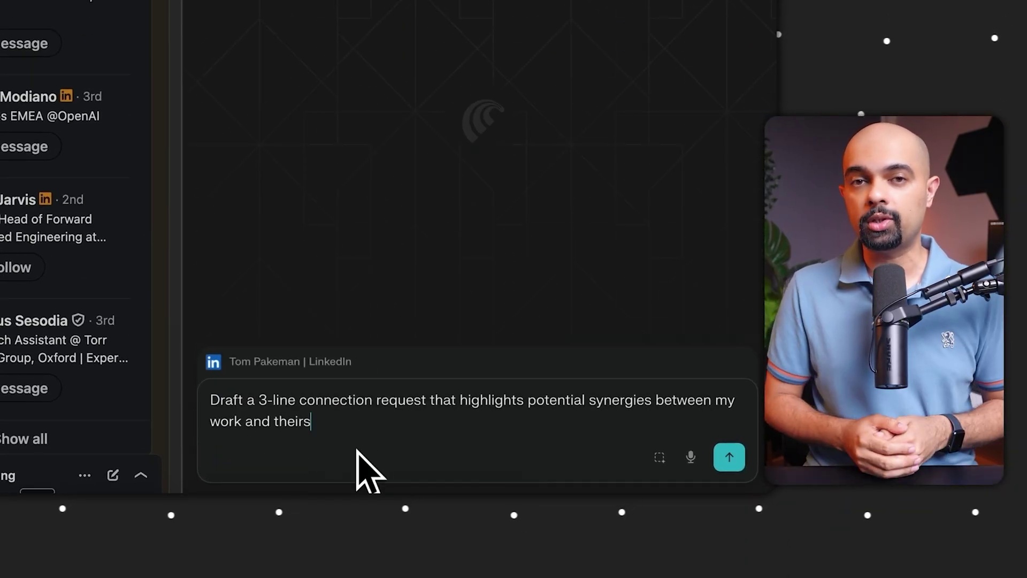
{"action": "key", "text": "Return"}
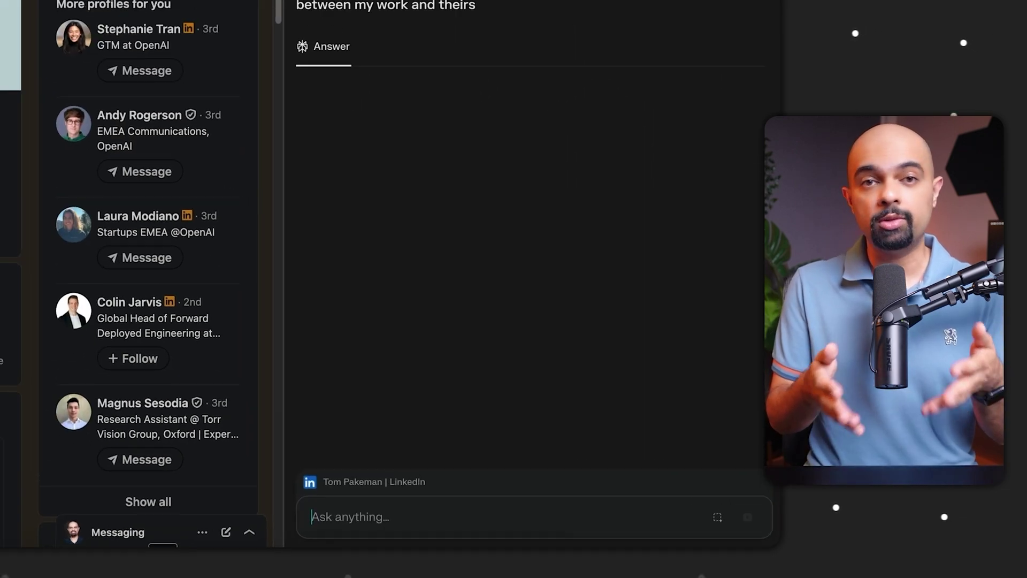